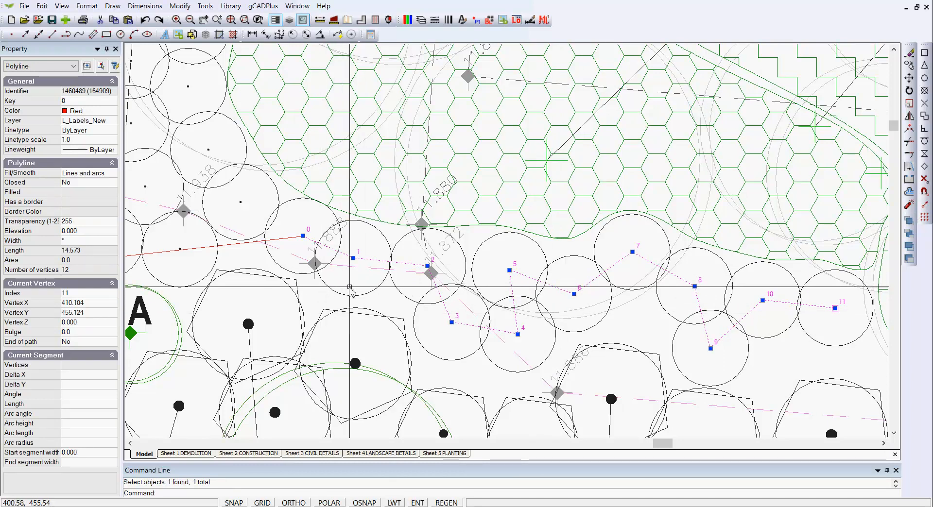
- Examine the leader line and linked symbols of the 12.WF plant label beside the site boundary
scroll(360, 292, "down", 3)
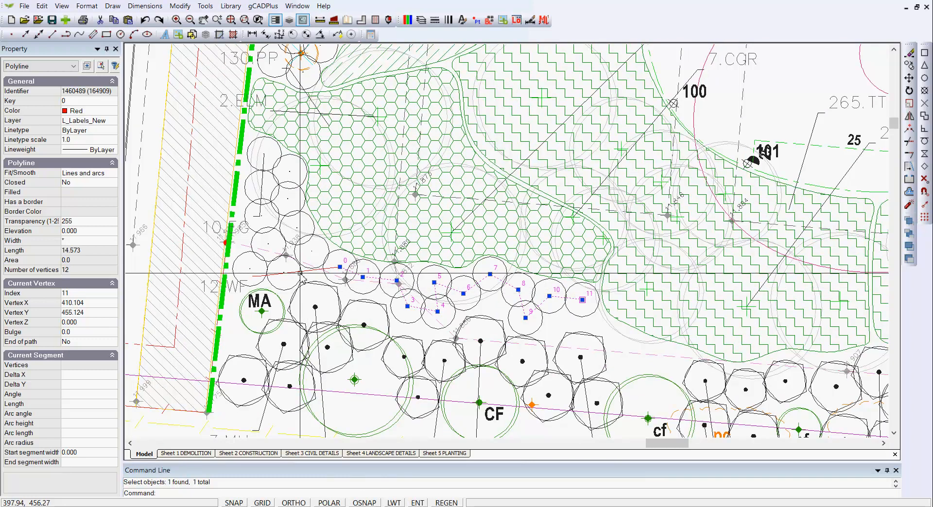
left_click(244, 289)
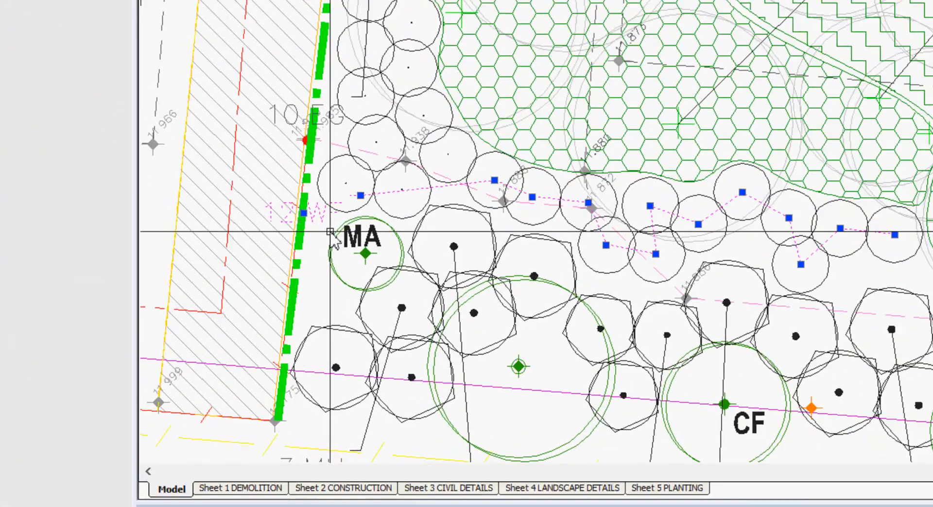
key("Escape")
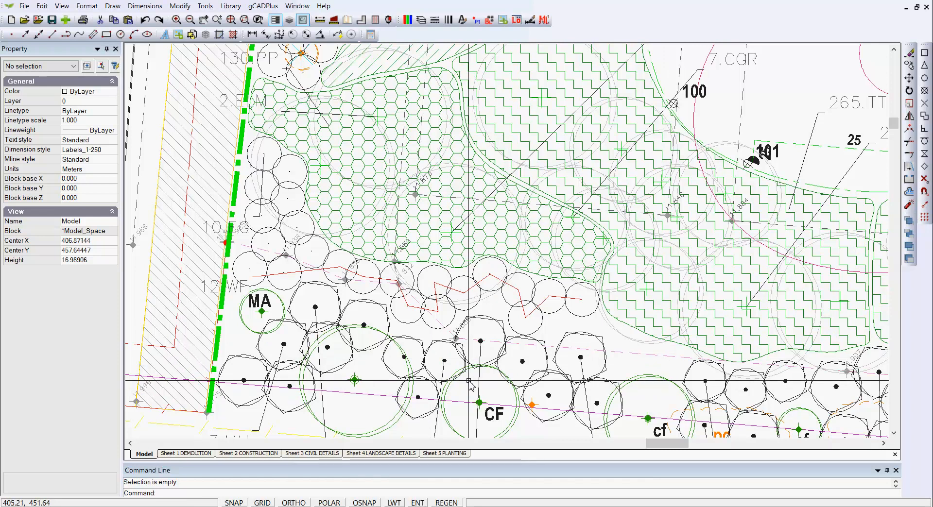
- Switch to the Test.lcd drawing and look through the symbol files in the BroadScale library
left_click(297, 7)
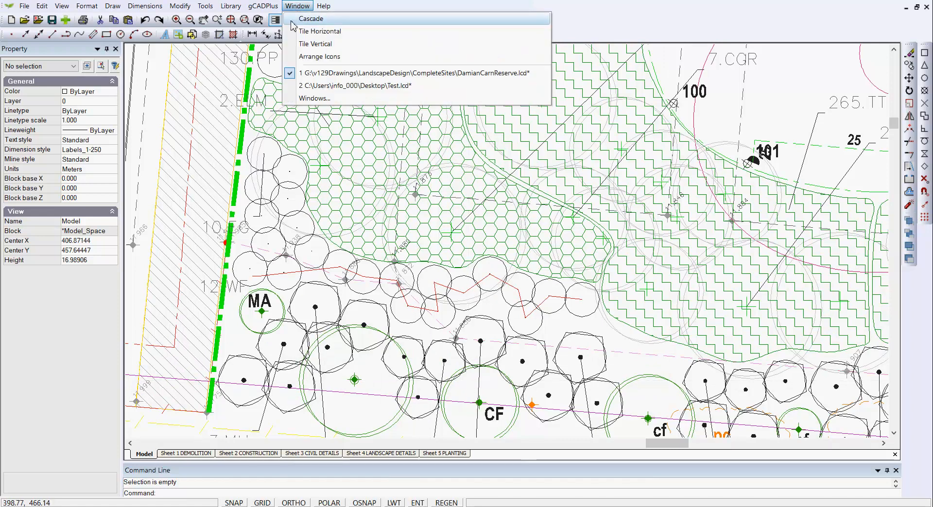
left_click(336, 87)
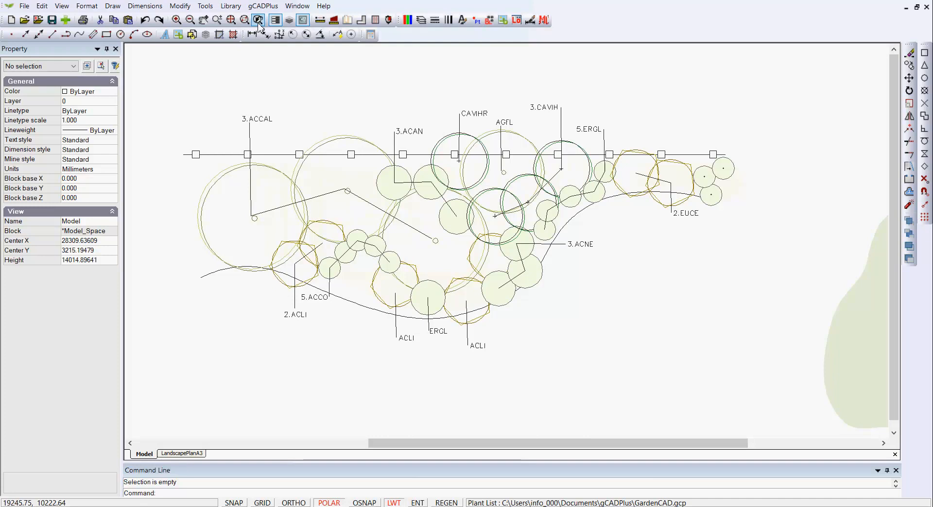
left_click(231, 5)
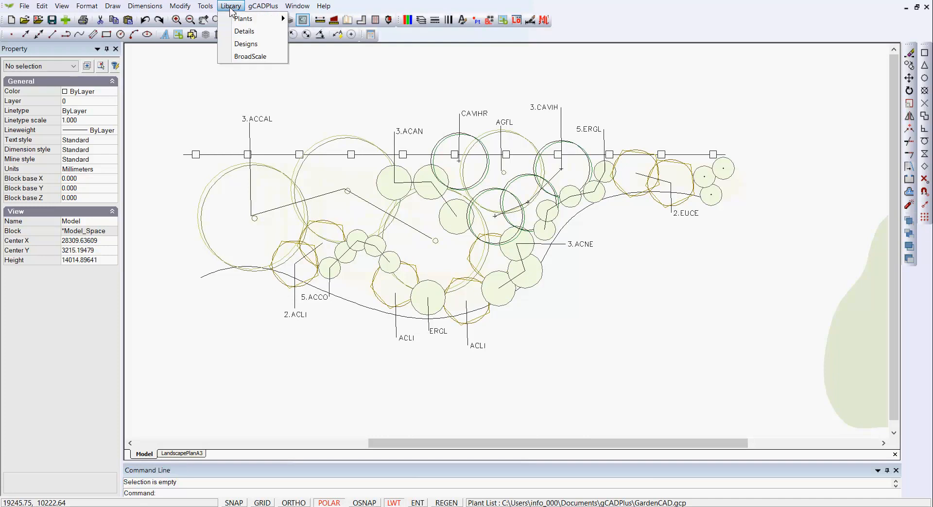
left_click(251, 60)
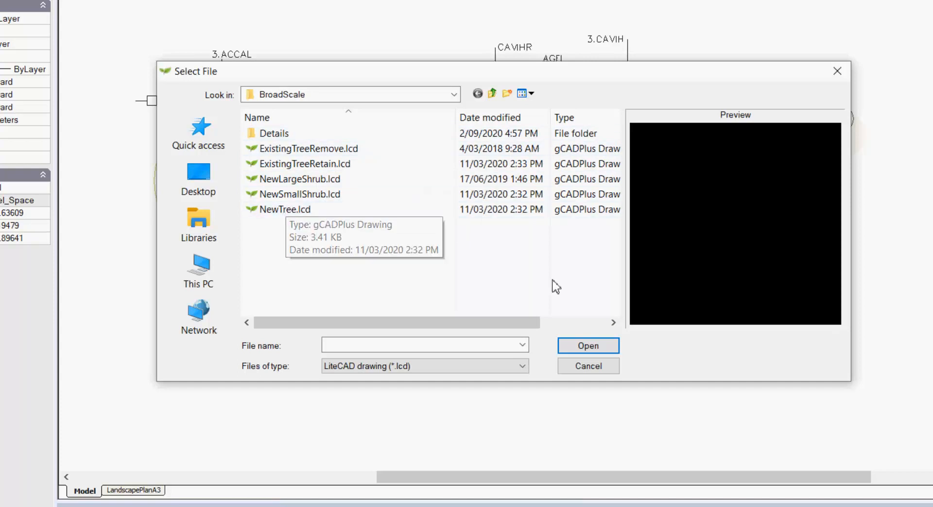
left_click(599, 367)
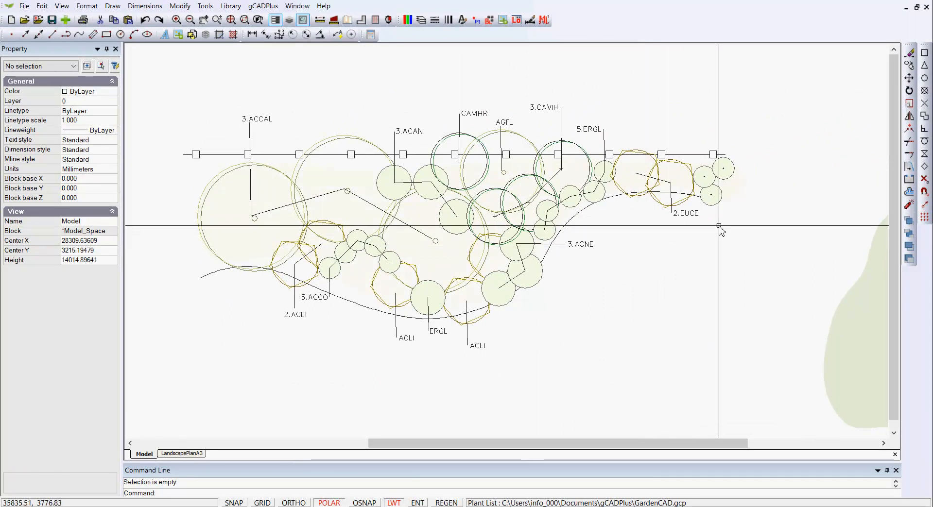
- Start a BroadScale group label for plant symbols, choosing Acacia aneura (Mulga) from the attached plant list
left_click(263, 6)
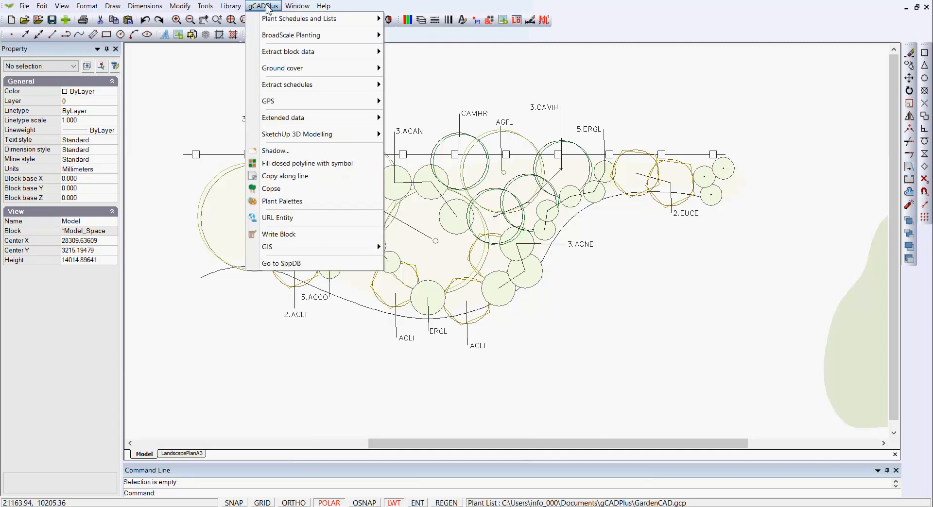
mouse_move(304, 41)
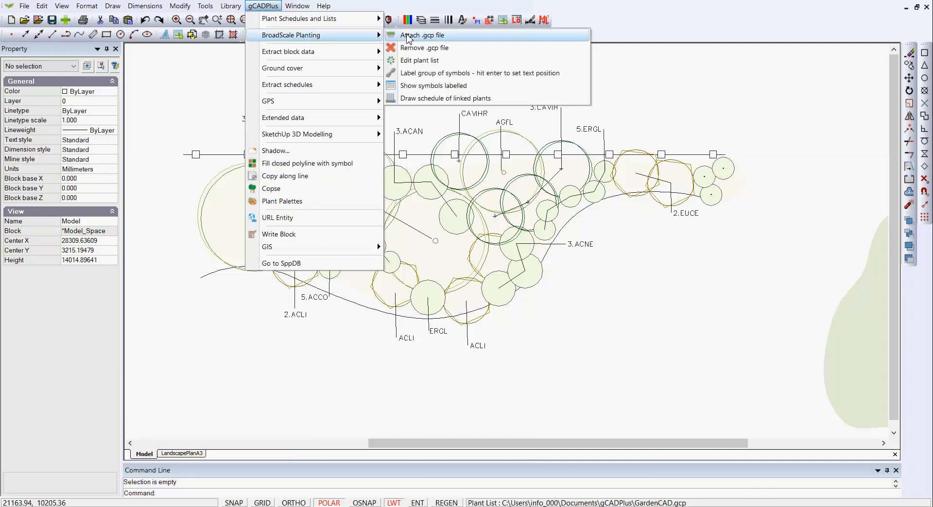
left_click(450, 73)
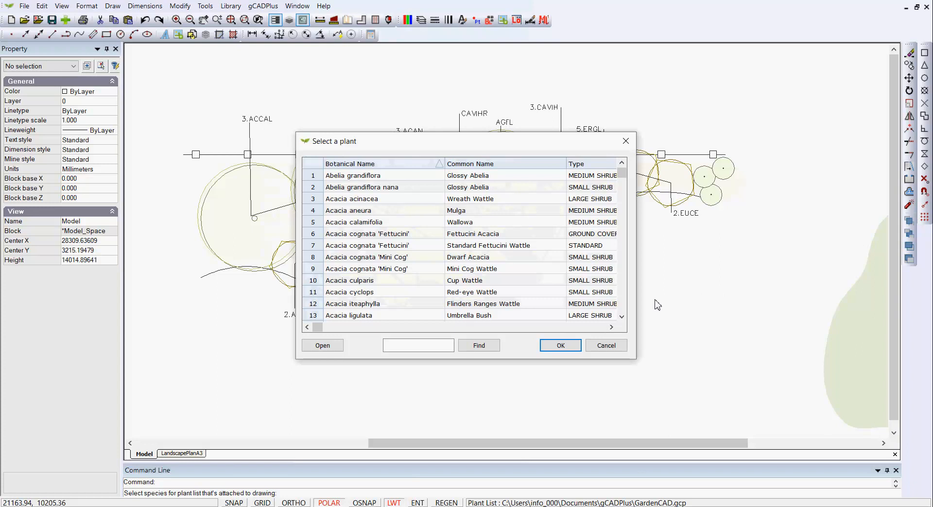
left_click_drag(638, 305, 663, 305)
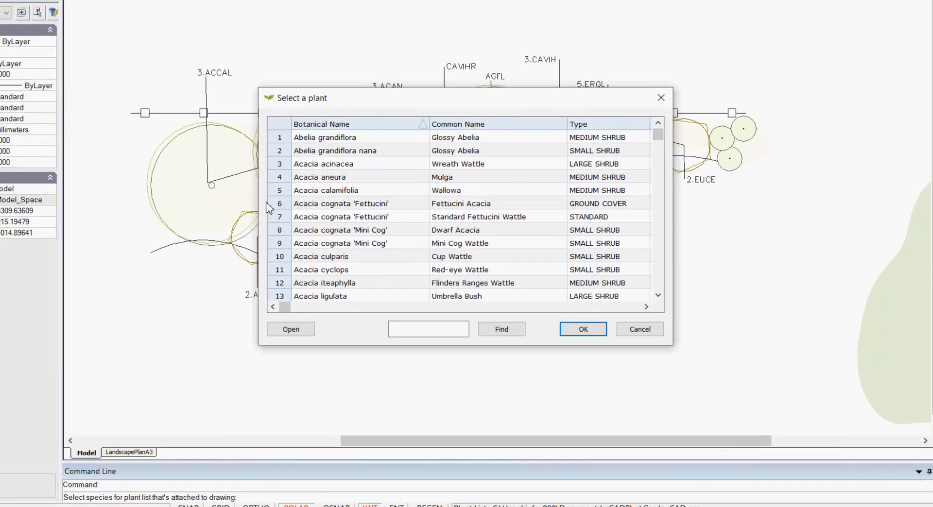
left_click(281, 179)
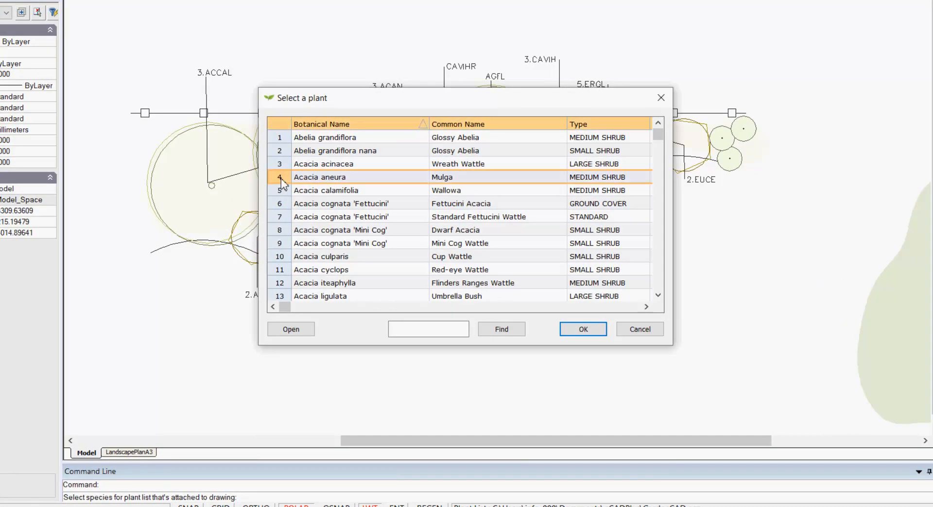
left_click(586, 333)
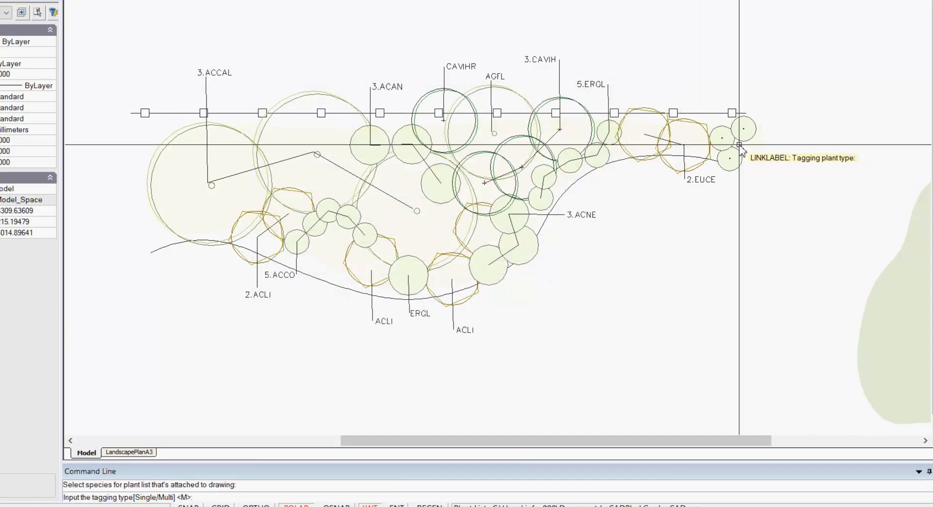
- Tag the three unlabelled small shrubs at the bed's east end with Multi tagging and place their label above them, text height 125
scroll(739, 145, "up", 3)
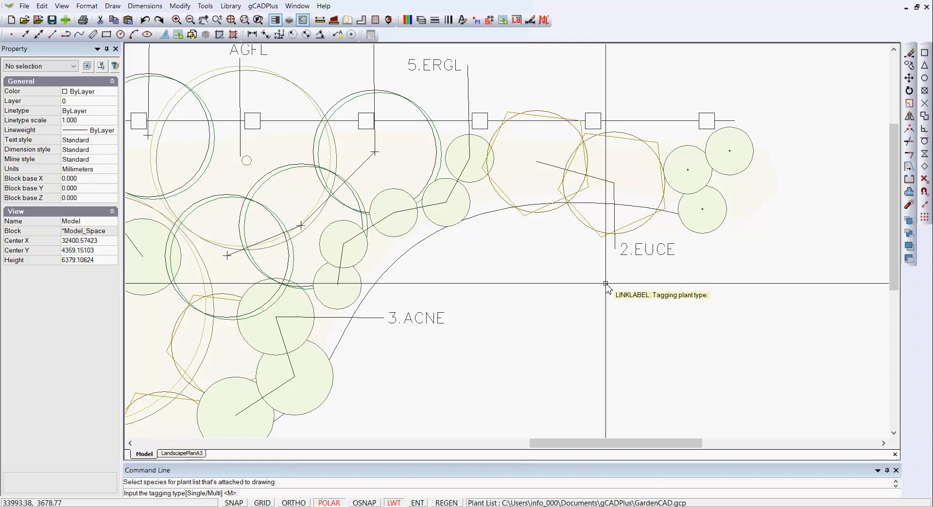
key("Return")
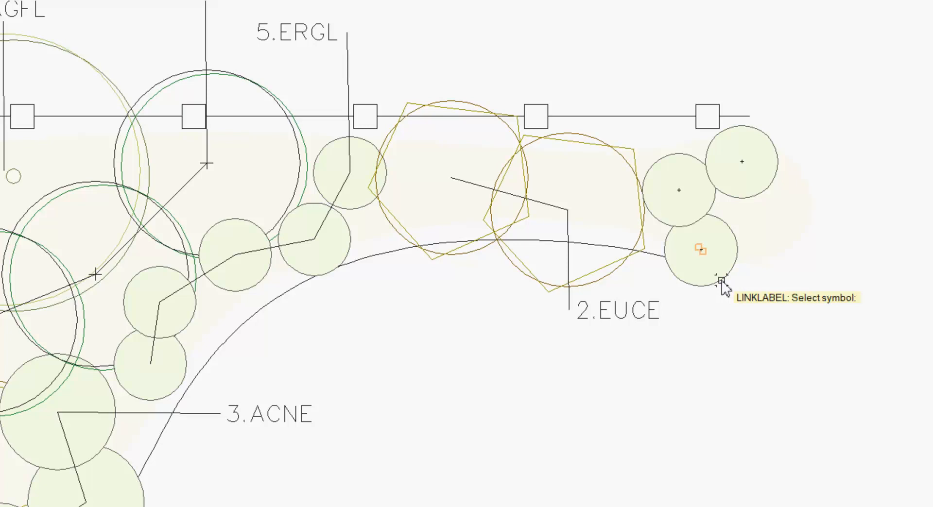
left_click(721, 281)
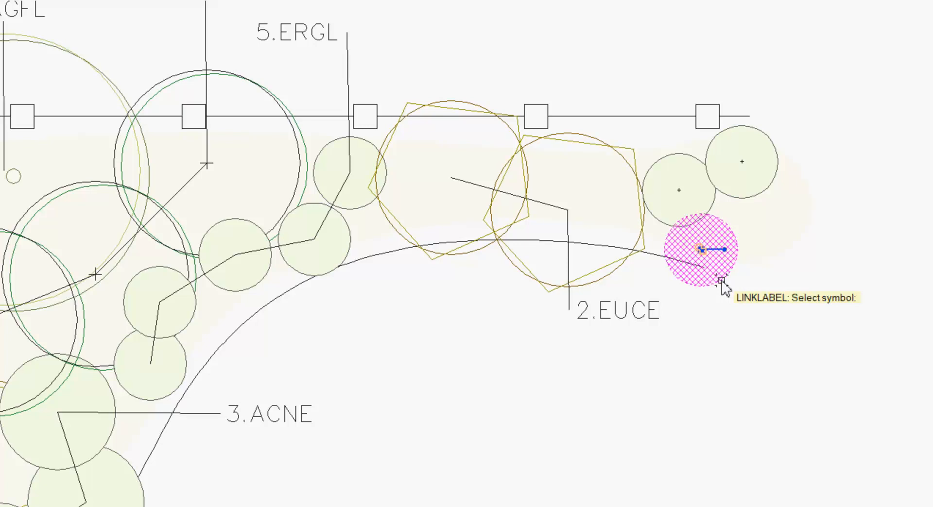
left_click(693, 163)
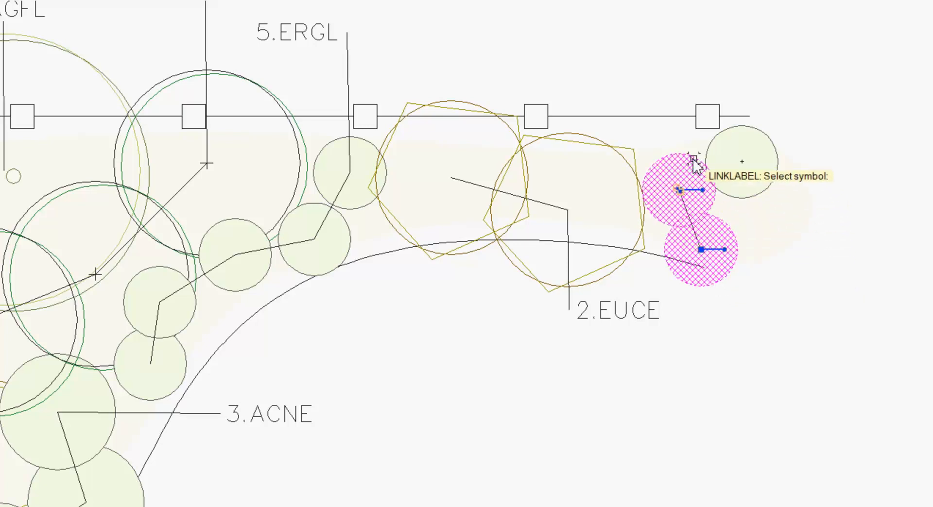
left_click(764, 132)
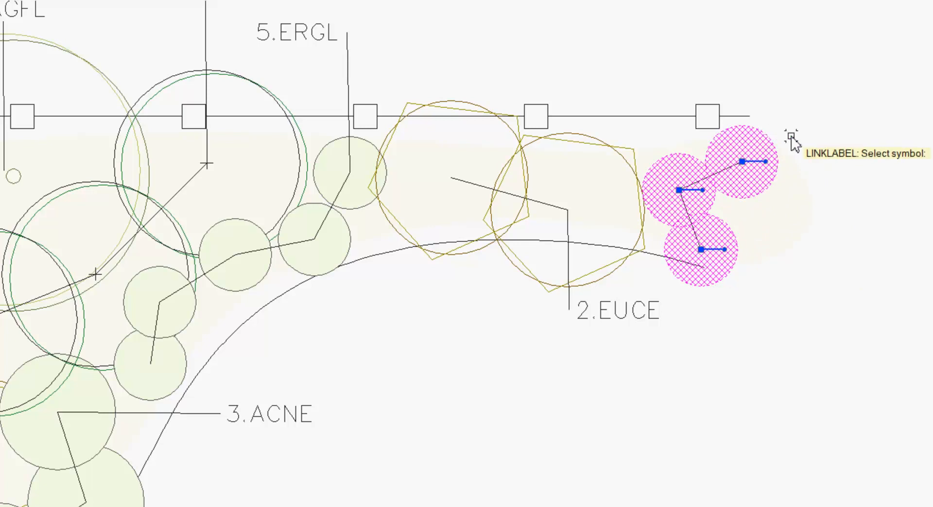
key("Return")
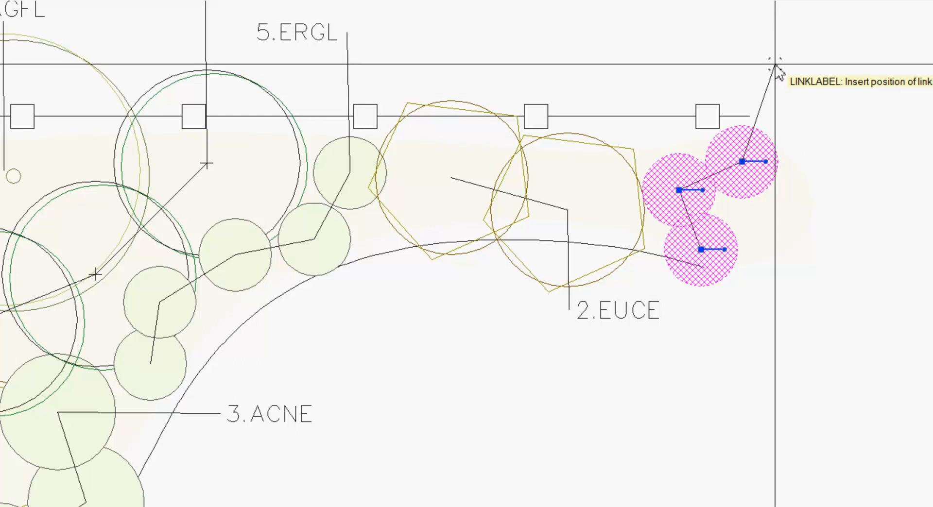
left_click(774, 64)
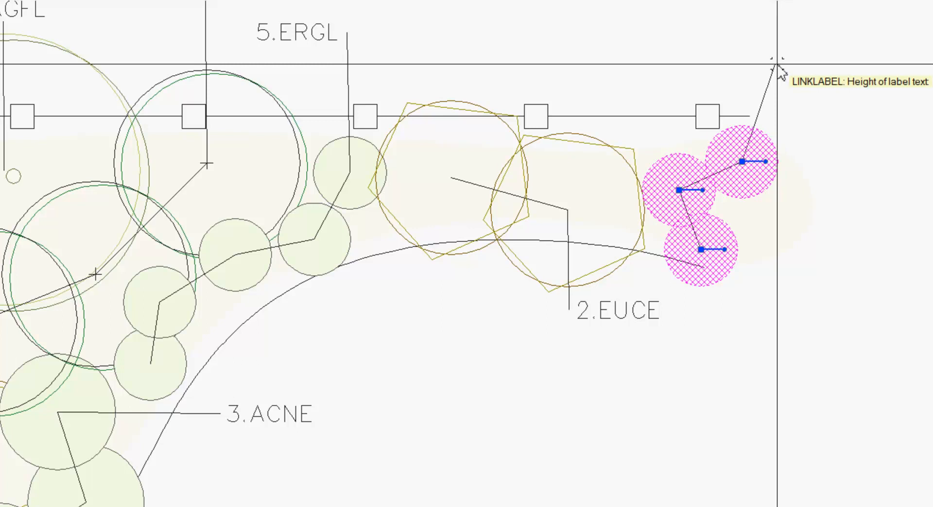
type("125")
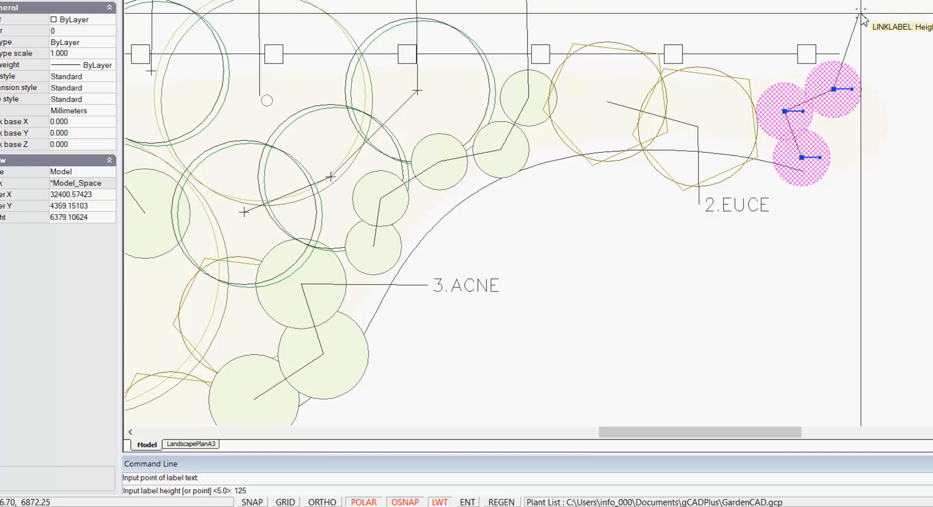
key("Return")
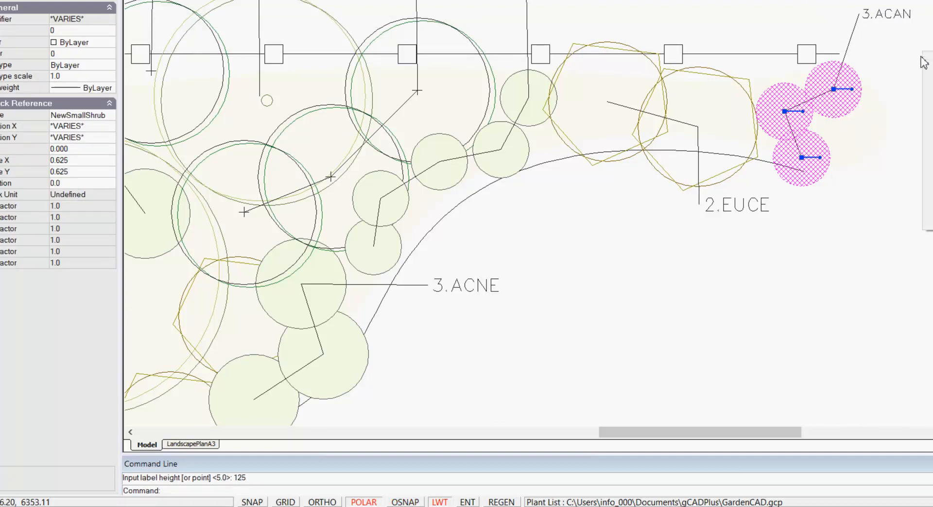
key("Escape")
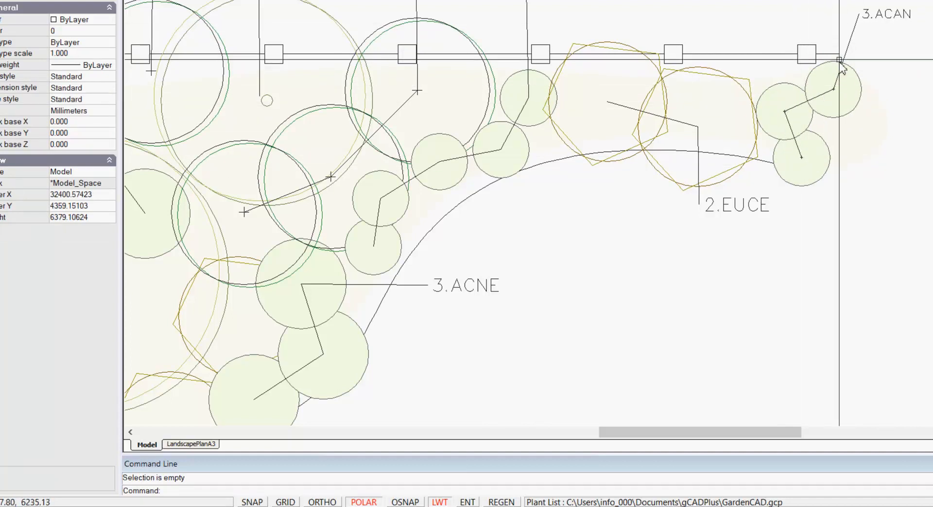
- Redraw the schedule of linked plants over the existing Planting Schedule table, spanning its upper-left to lower-right corners
scroll(886, 53, "down", 1)
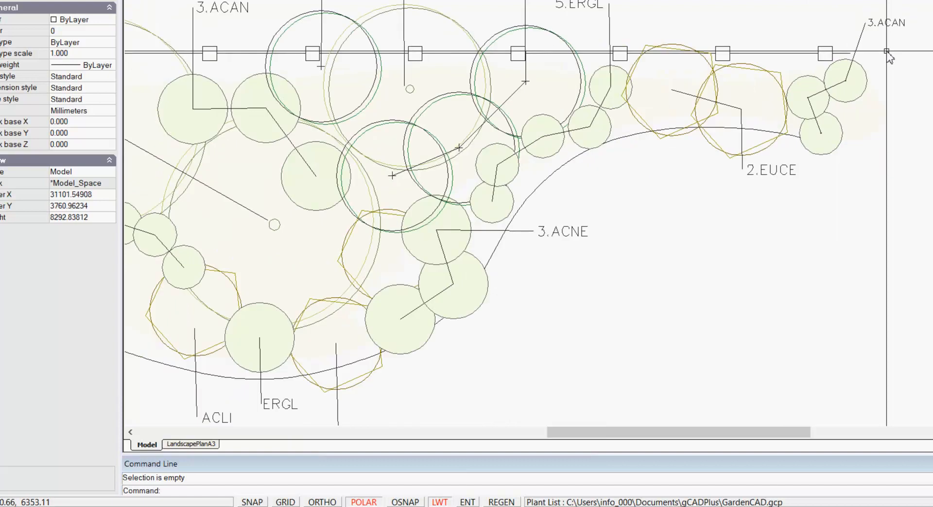
scroll(717, 174, "down", 1)
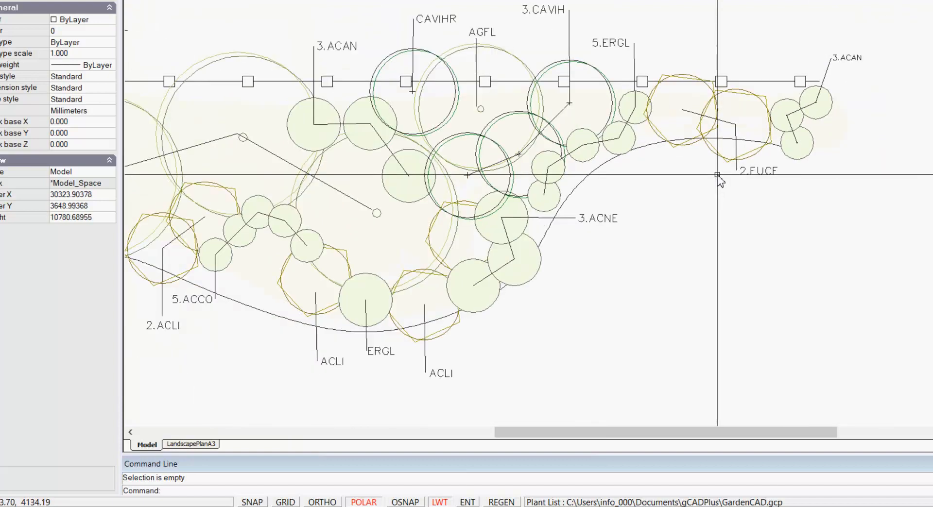
scroll(717, 175, "down", 1)
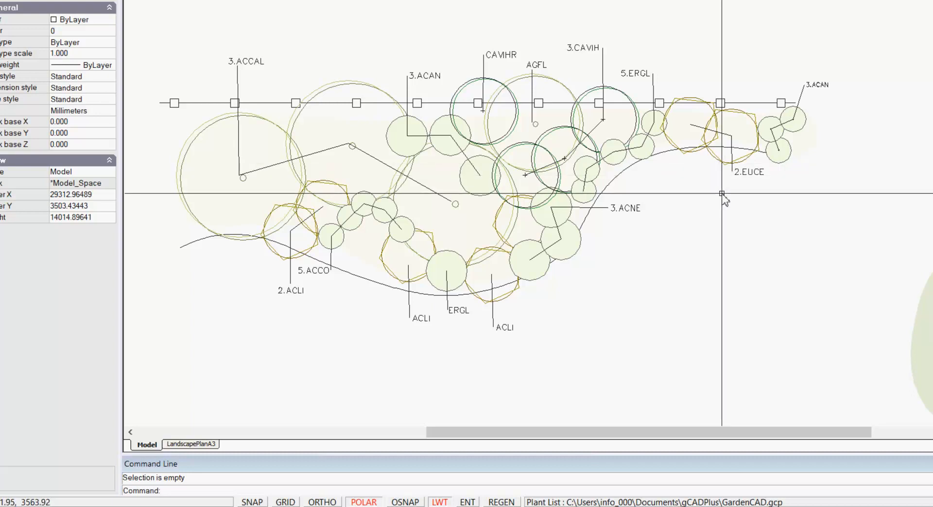
scroll(723, 196, "down", 1)
mouse_move(695, 200)
middle_mouse_down()
mouse_move(624, 170)
mouse_move(658, 183)
middle_mouse_up()
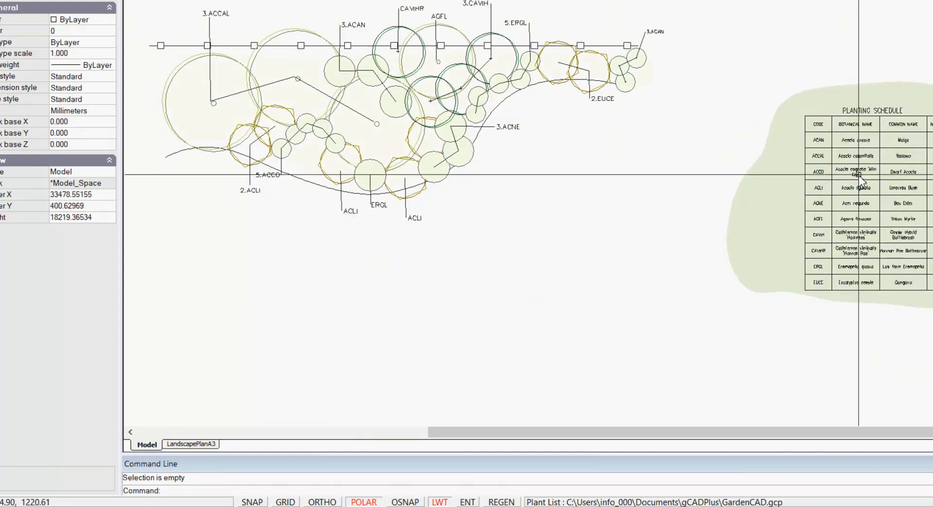
scroll(856, 191, "up", 1)
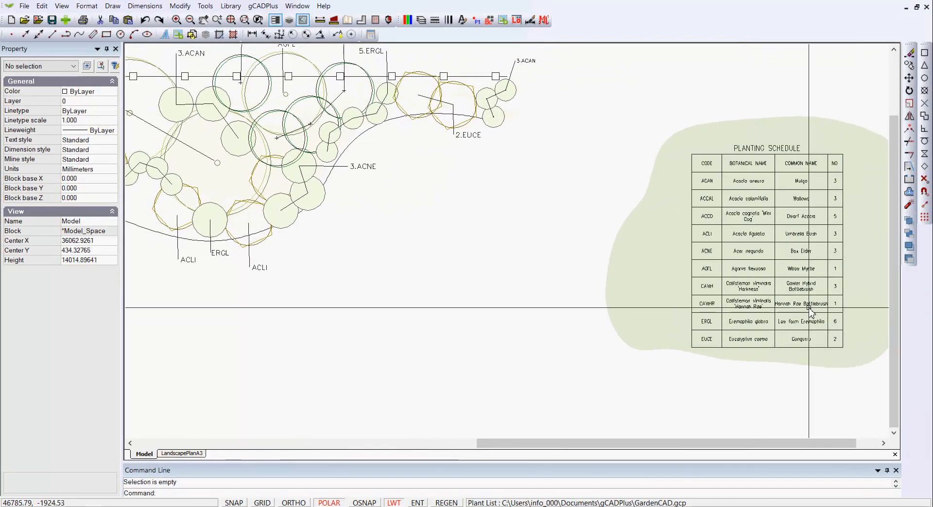
scroll(865, 292, "up", 1)
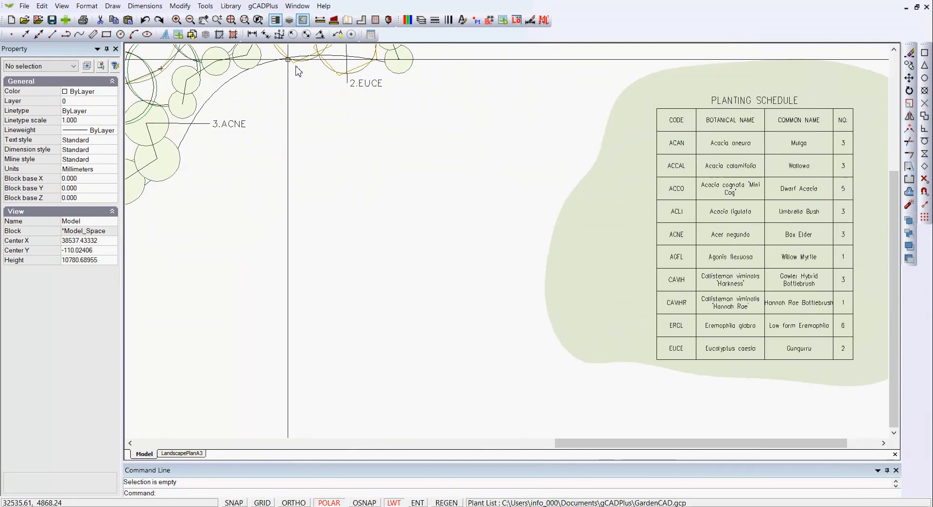
left_click(263, 7)
mouse_move(340, 18)
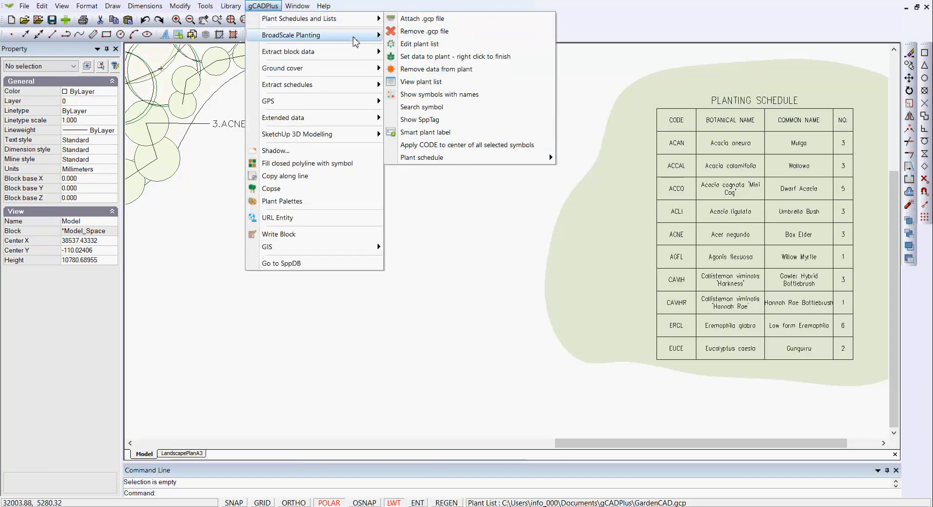
mouse_move(318, 39)
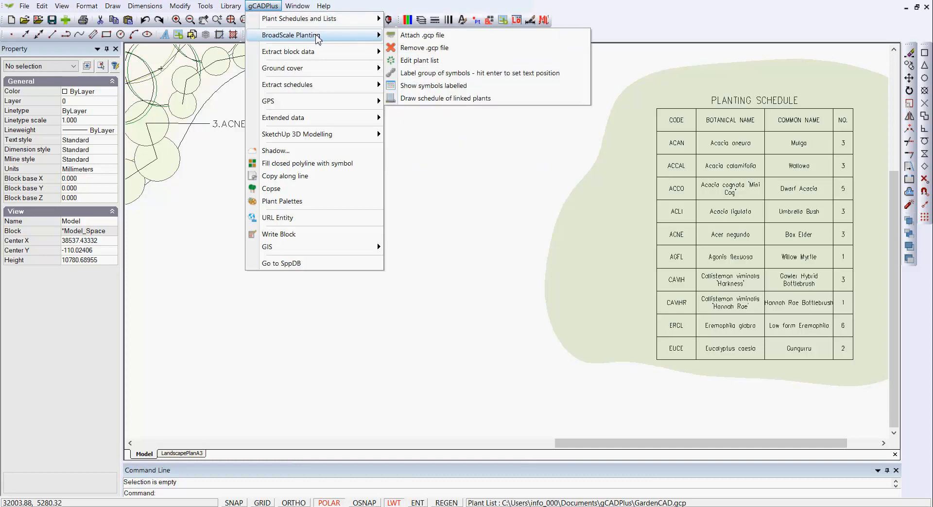
left_click(430, 99)
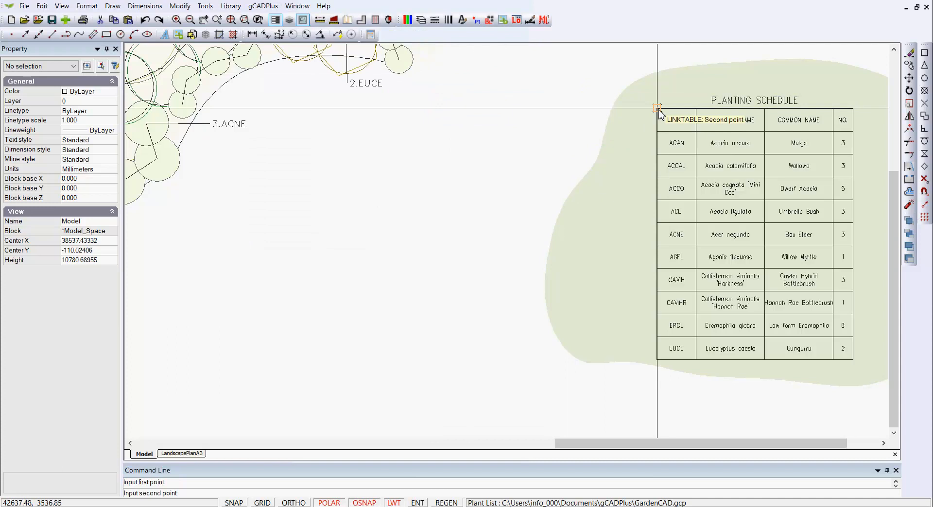
left_click(853, 360)
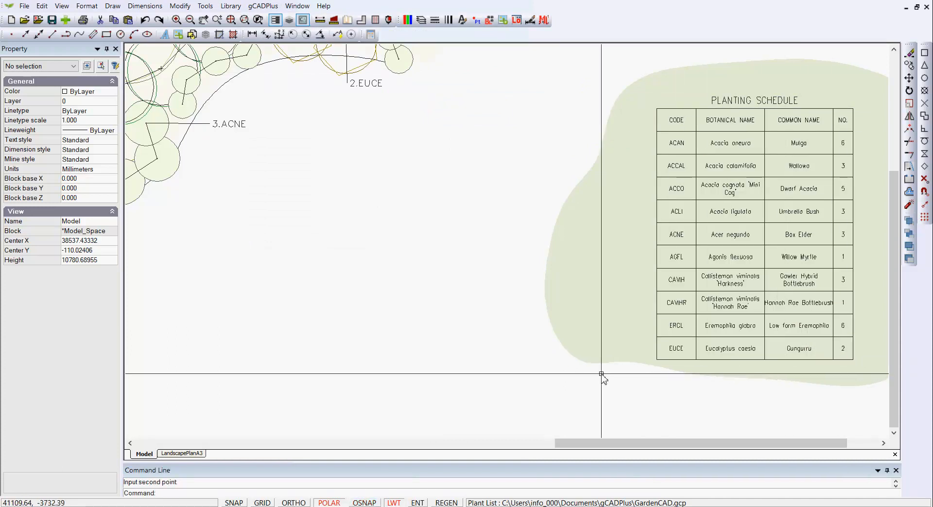
mouse_move(494, 187)
middle_mouse_down()
mouse_move(466, 286)
mouse_move(461, 280)
middle_mouse_up()
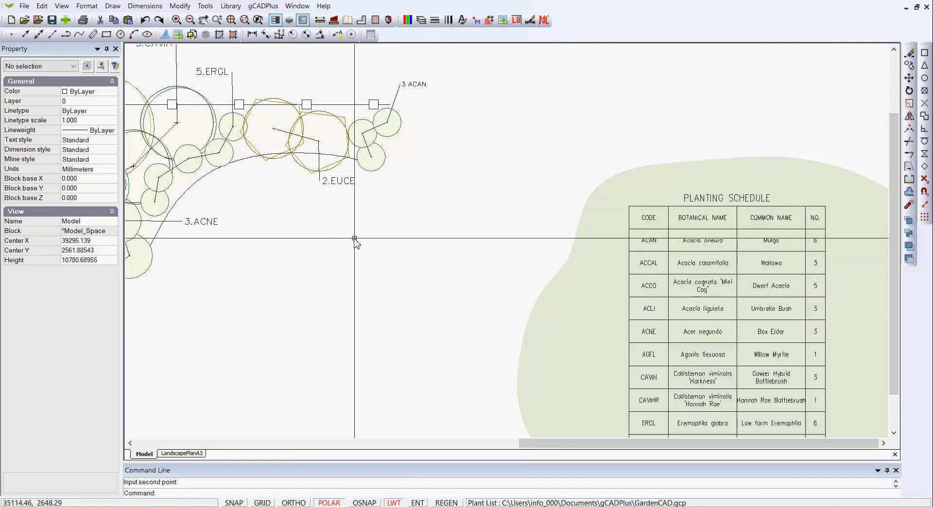
- Review the labelled planting bed and schedule, and examine the plant photos below the plan on the LandscapePlanA3 layout
scroll(355, 239, "down", 1)
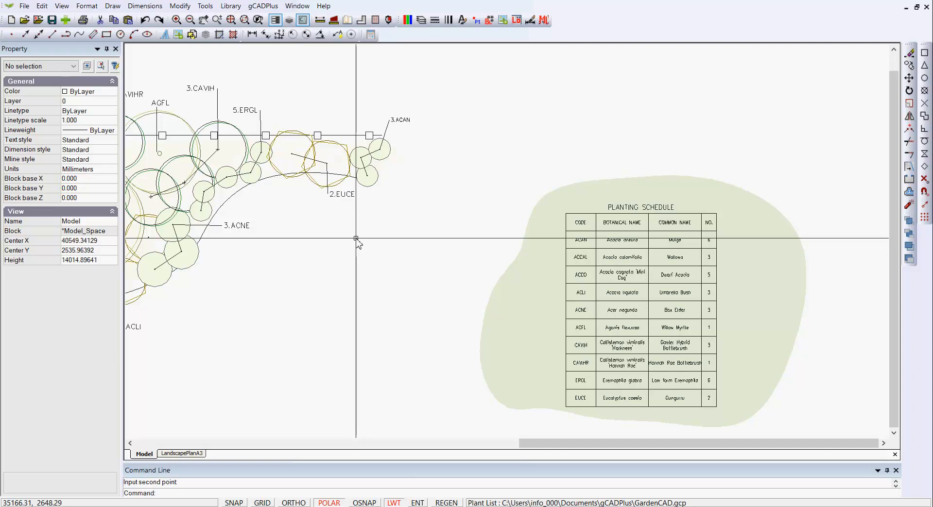
middle_click_drag(357, 239, 484, 229)
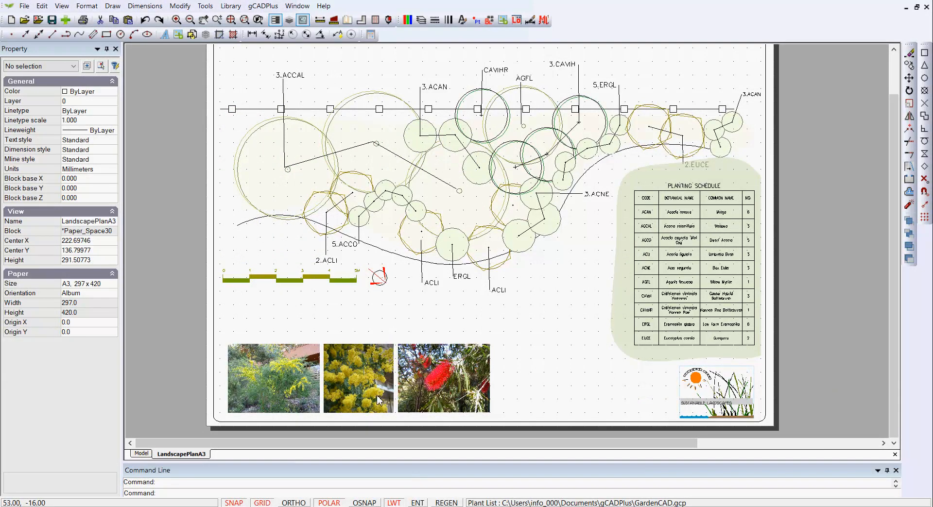
scroll(380, 398, "up", 3)
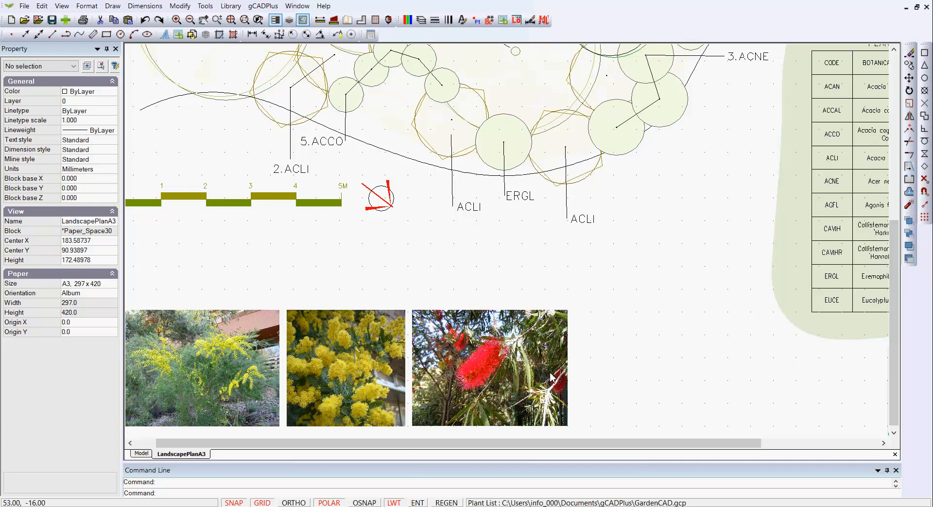
- Switch to the plant database and copy the full image file path from the Callistemon viminalis Bottlebrush 'Gawler Hybrid' record
mouse_move(605, 505)
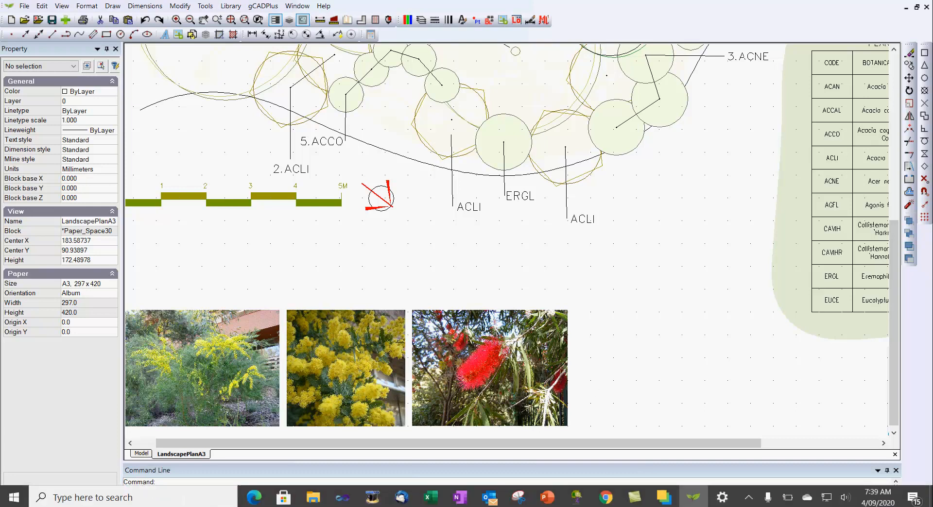
left_click(576, 497)
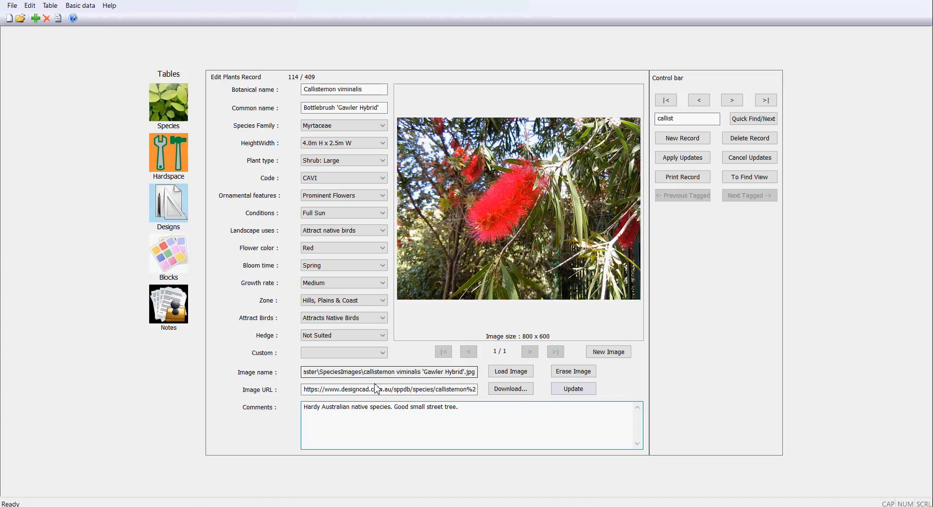
left_click_drag(324, 371, 495, 374)
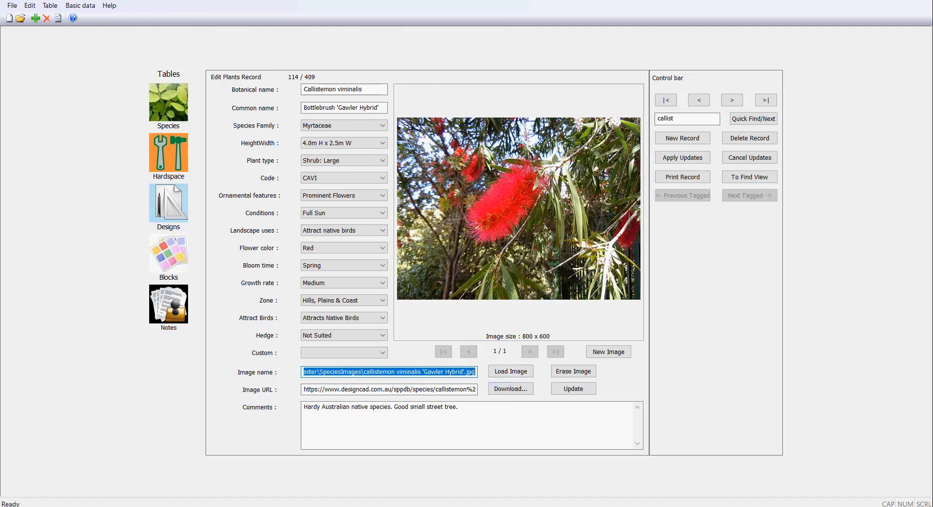
- Switch back to the landscape drawing and try to add the copied path, callistemon viminalis 'Gawler Hybrid'.jpg, as a raster image
left_click(705, 496)
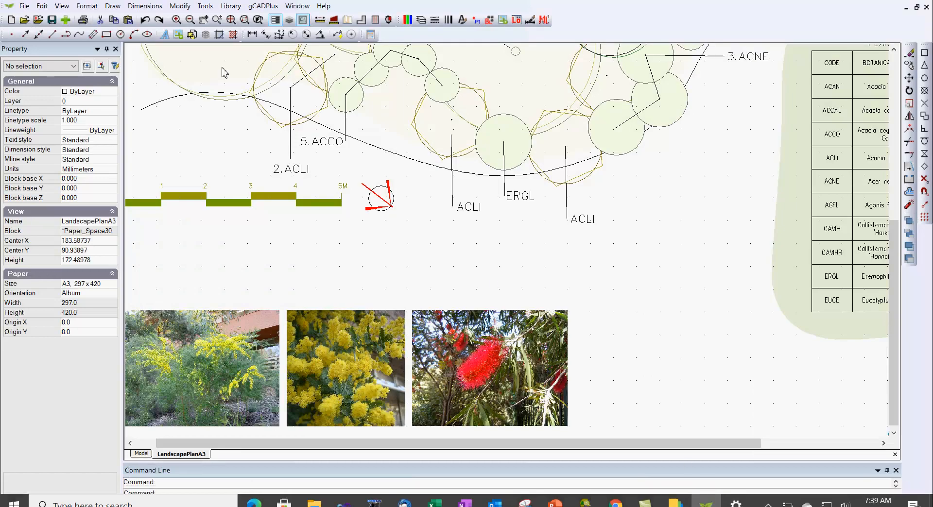
left_click(113, 6)
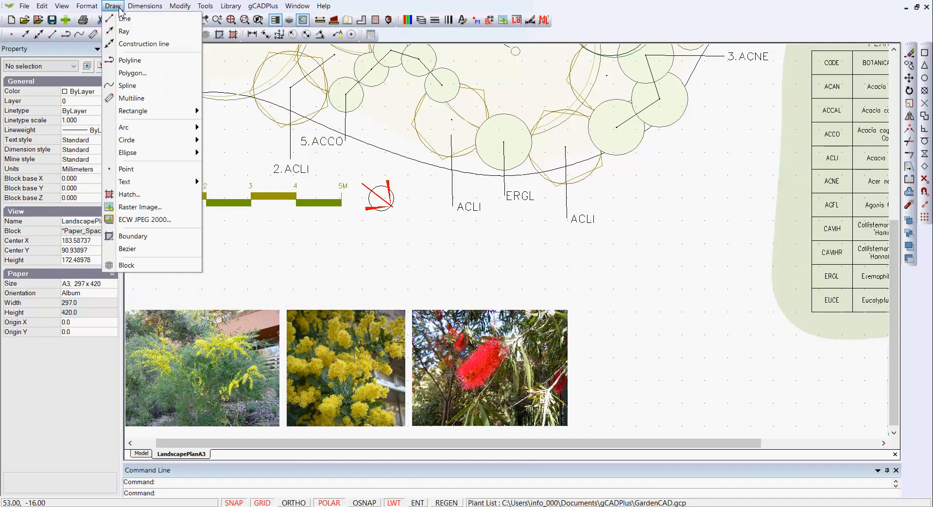
left_click(156, 207)
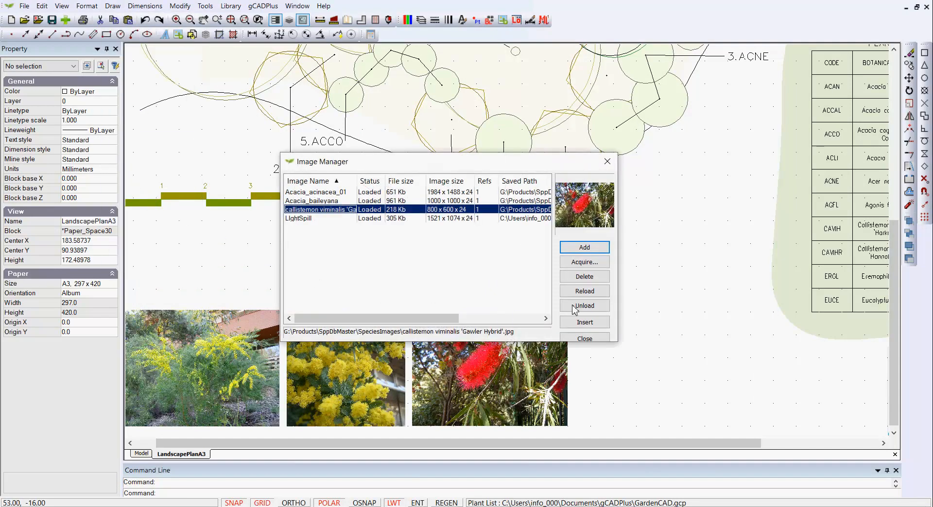
left_click(585, 248)
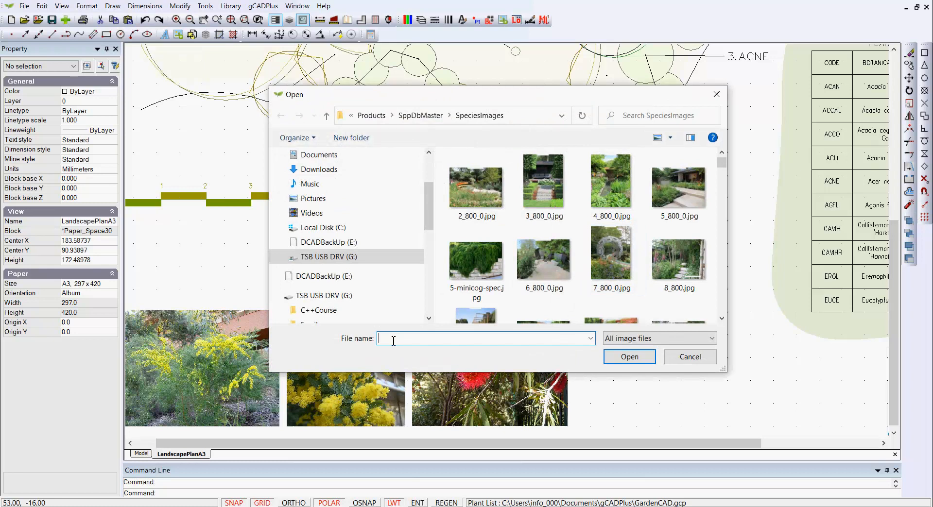
key("ctrl+v")
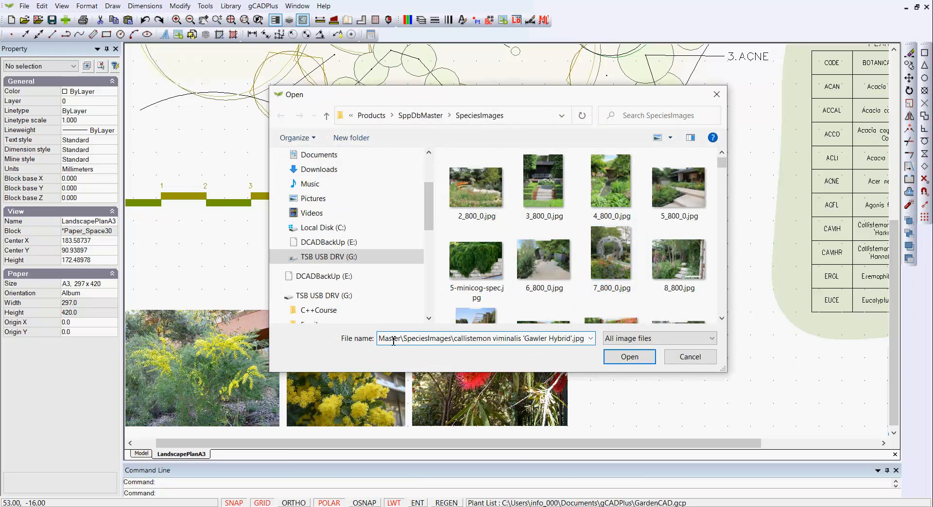
left_click(690, 362)
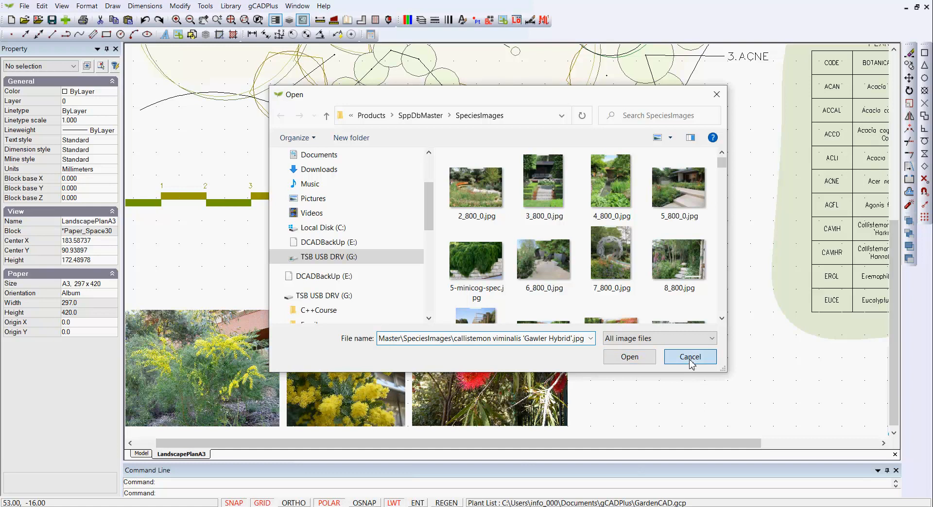